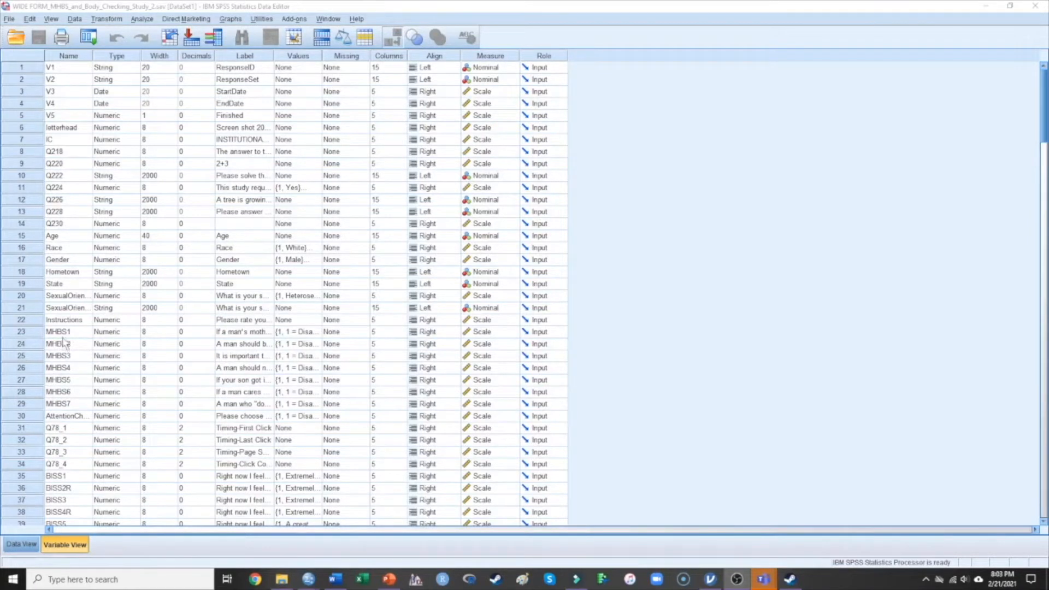
Start computing a new variable with MHBS_Composite as the target variable.
drag(64, 332, 71, 408)
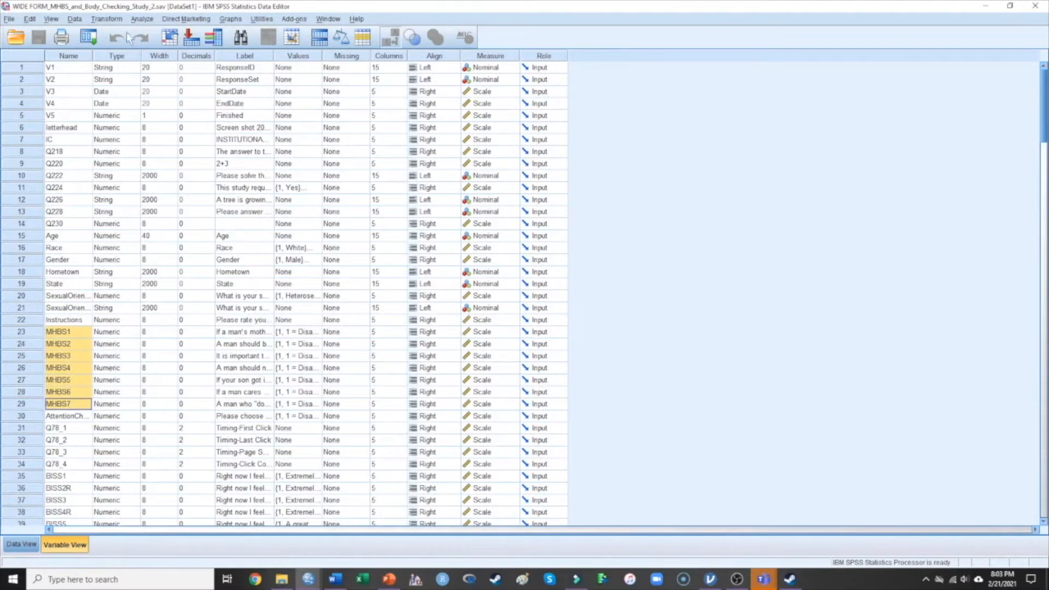
click(113, 21)
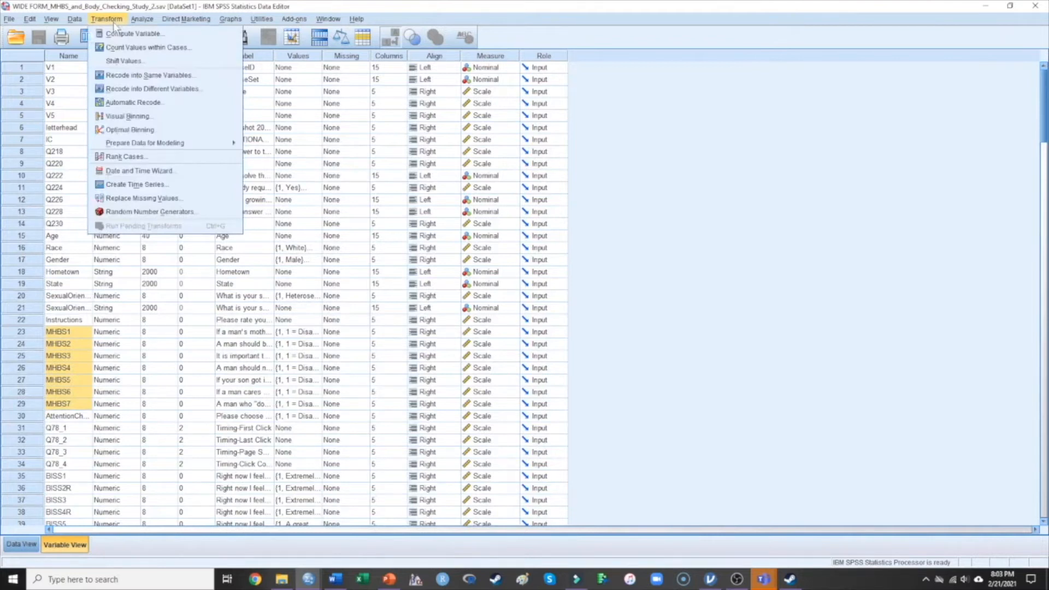
click(114, 35)
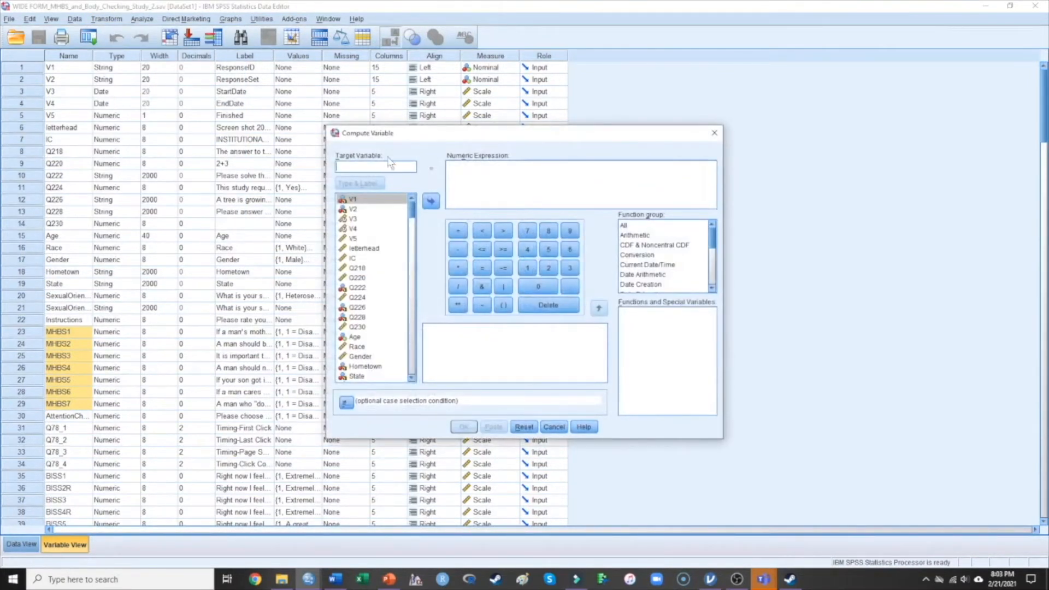
text(MH)
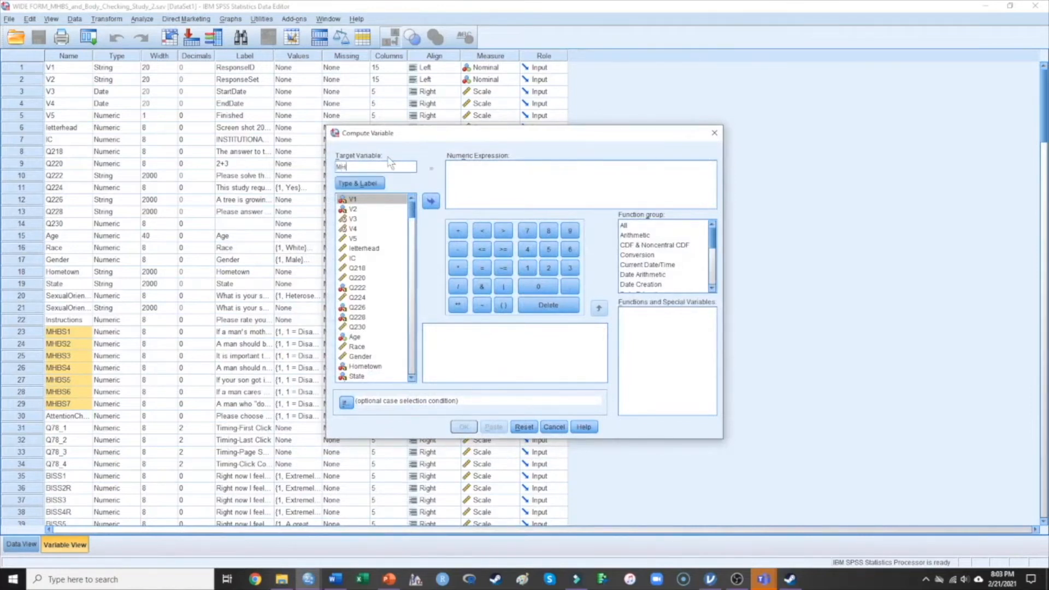
text(BS_Composite)
Build the numeric expression from the items MHBS1 through MHBS7, separated by commas.
scroll(372, 281, down, 5)
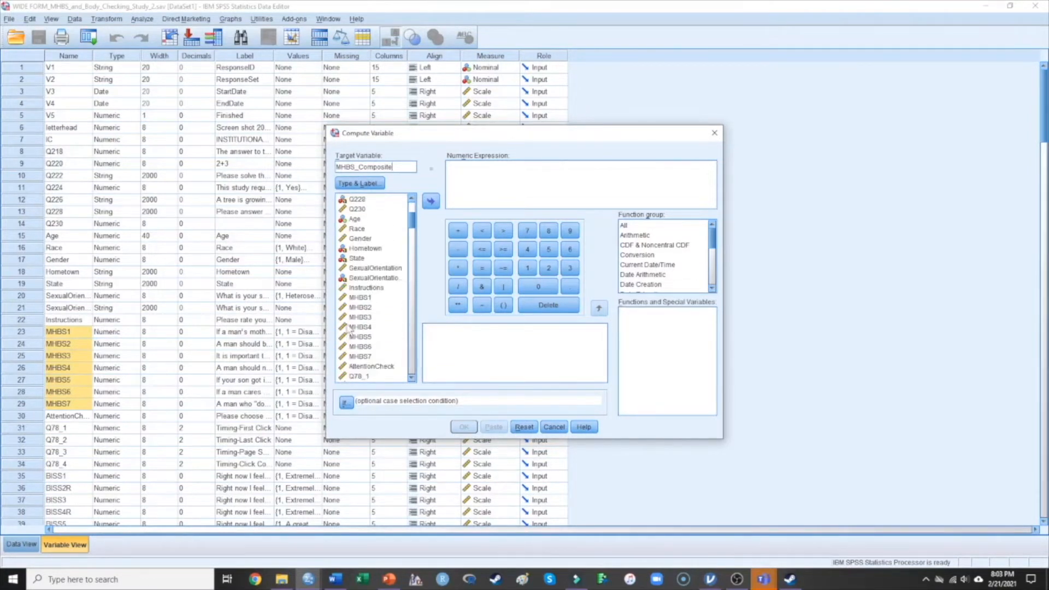
click(369, 299)
double_click(369, 299)
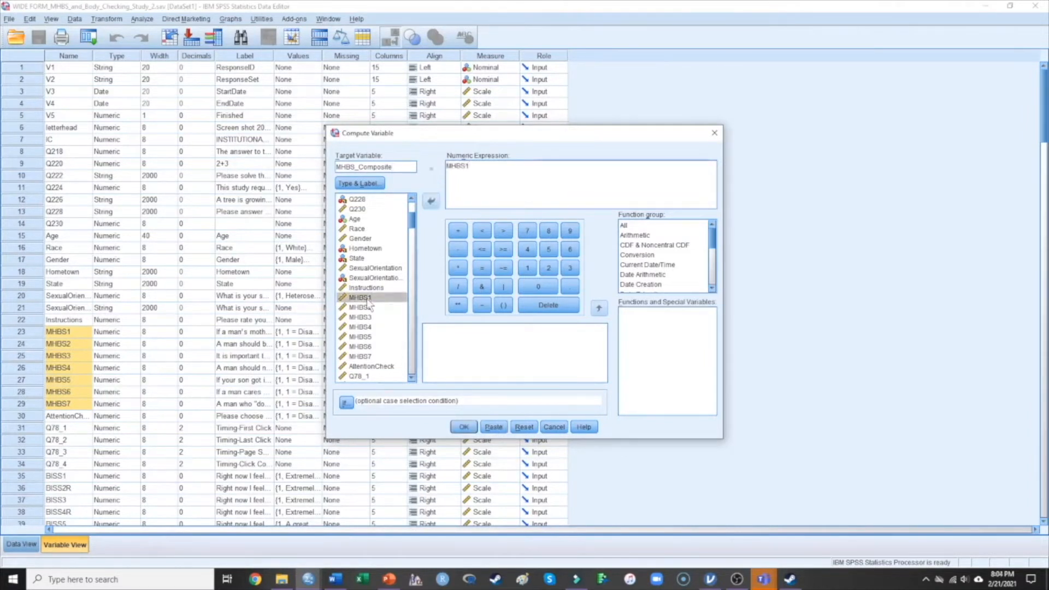
double_click(366, 308)
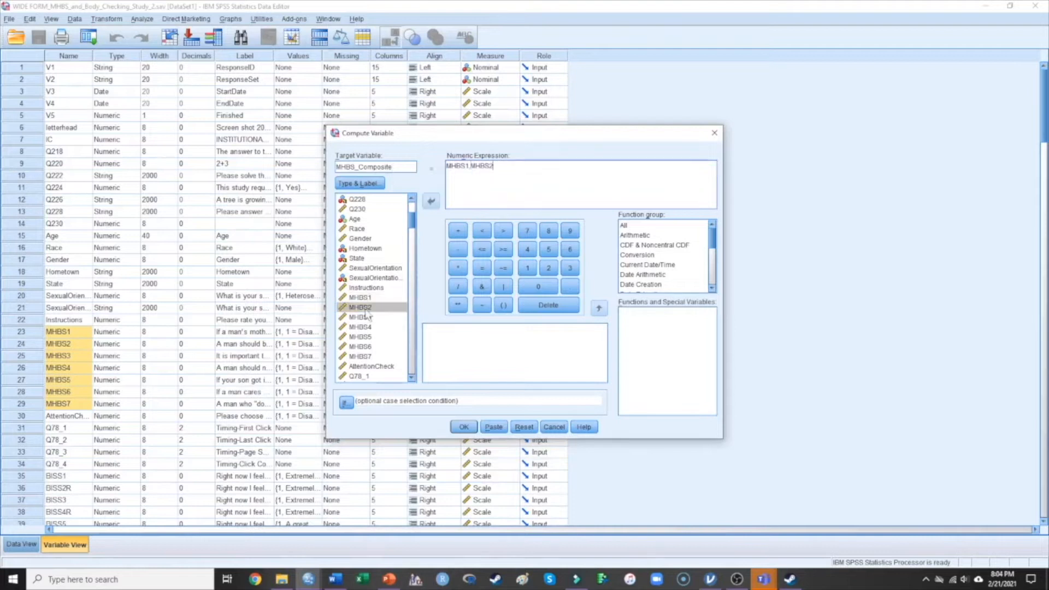
double_click(366, 318)
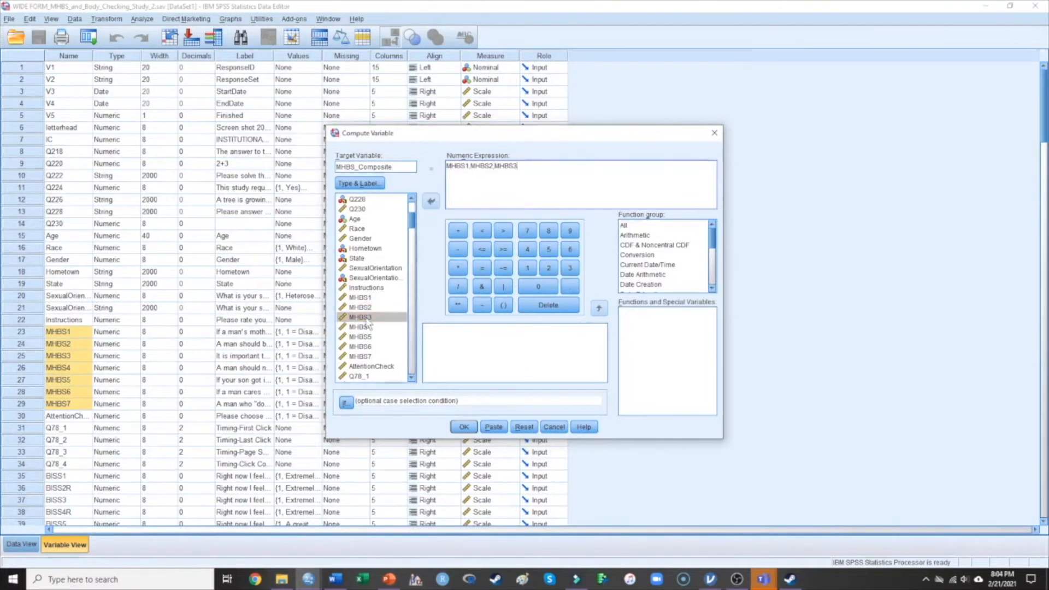
double_click(368, 326)
click(367, 337)
double_click(366, 337)
double_click(367, 346)
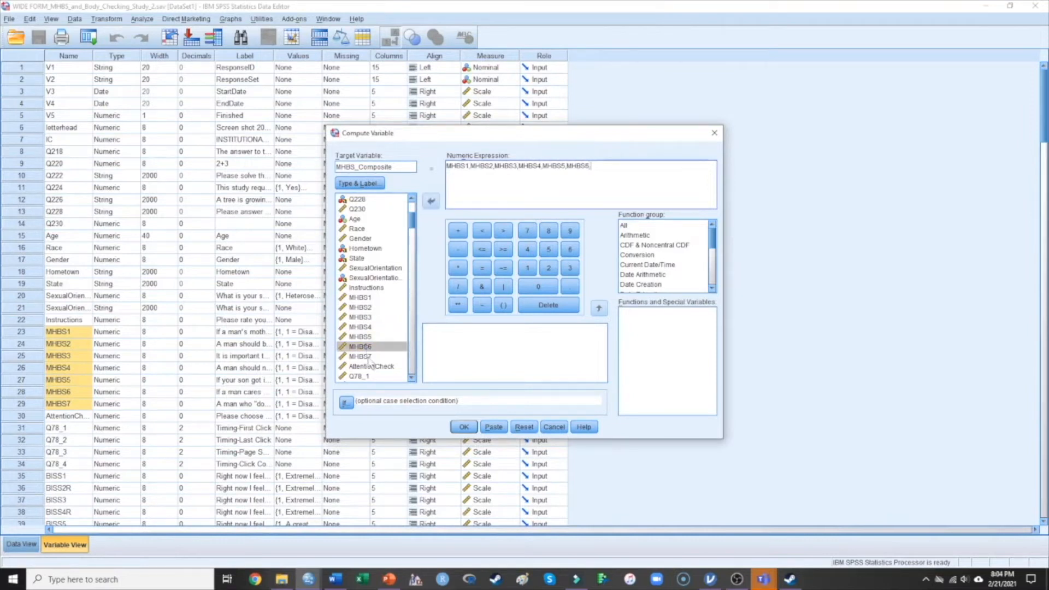
double_click(367, 355)
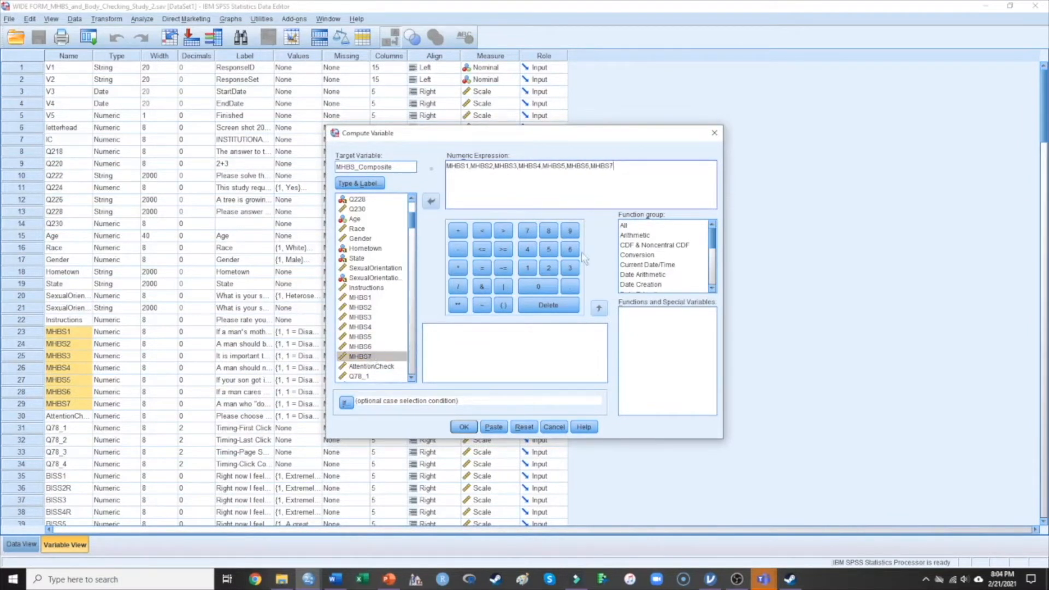
Wrap the whole list of MHBS items in the Mean function and remove its leftover placeholder argument.
drag(614, 166, 441, 165)
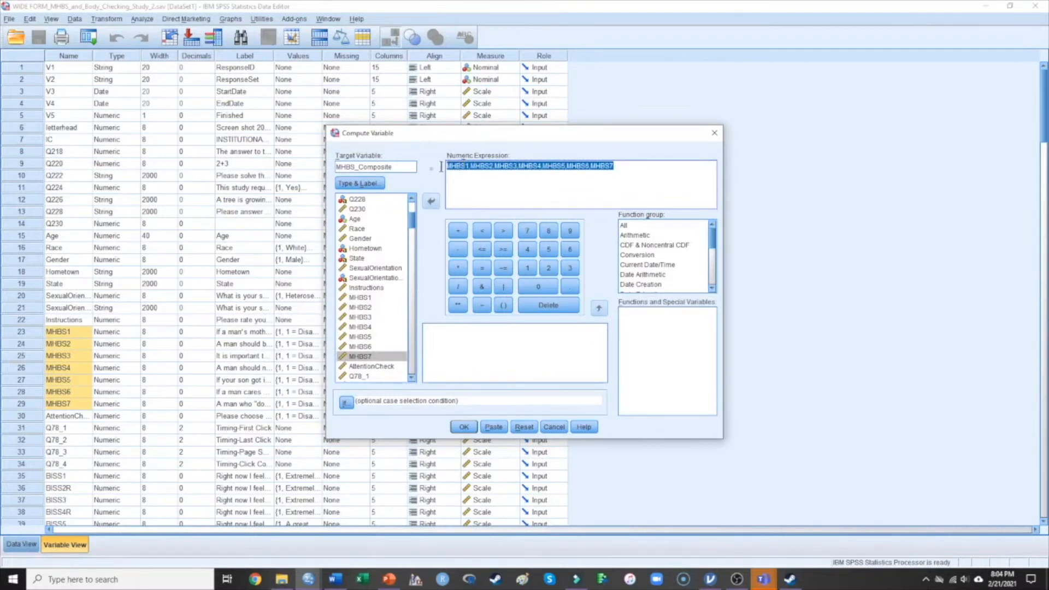
click(628, 225)
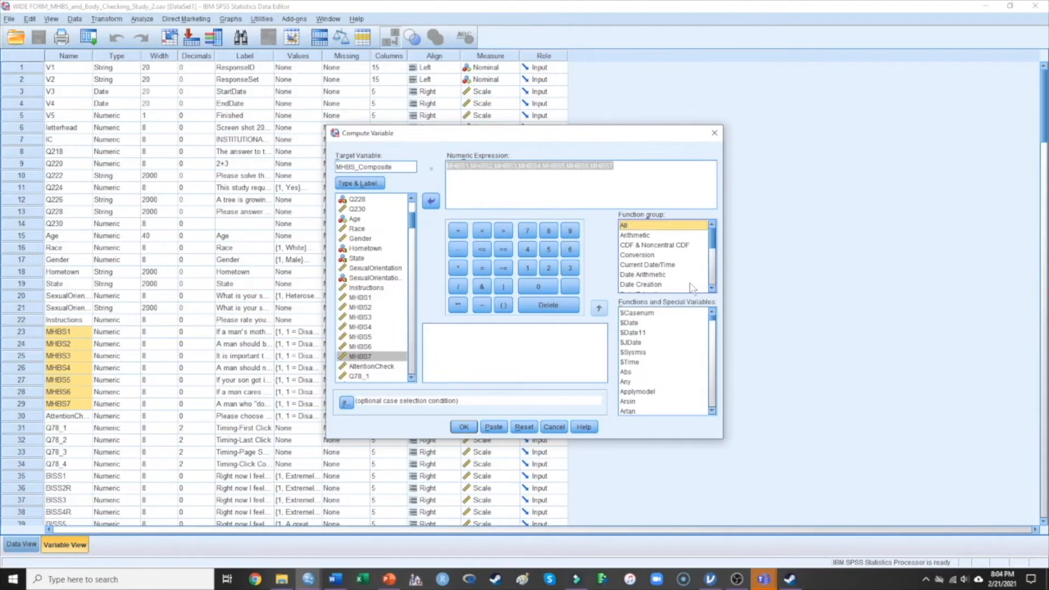
scroll(640, 386, down, 1)
scroll(640, 387, down, 20)
scroll(649, 355, down, 8)
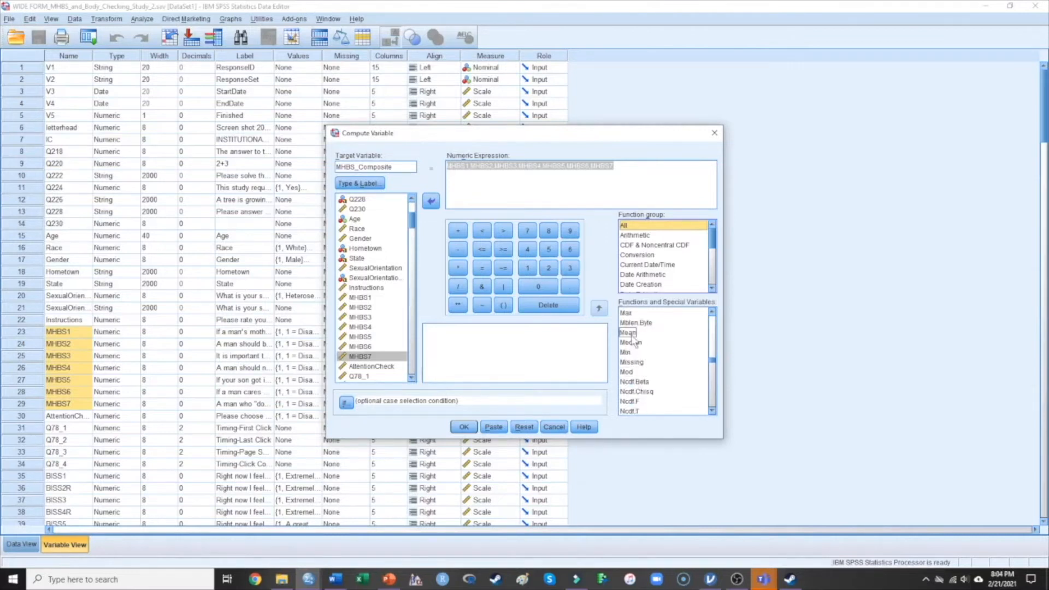
double_click(628, 333)
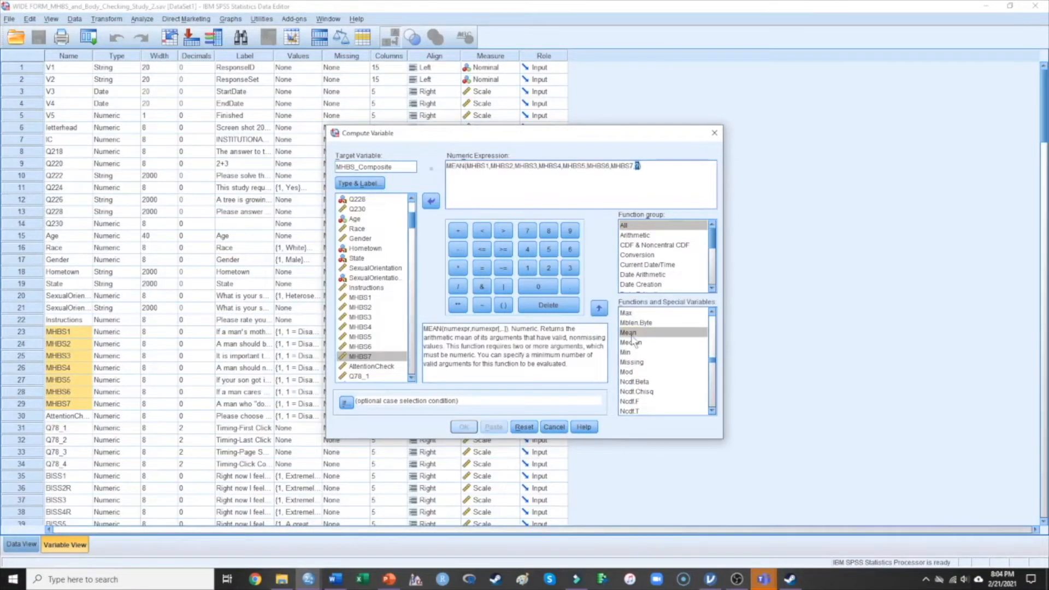
key(BackSpace)
key(BackSpace)
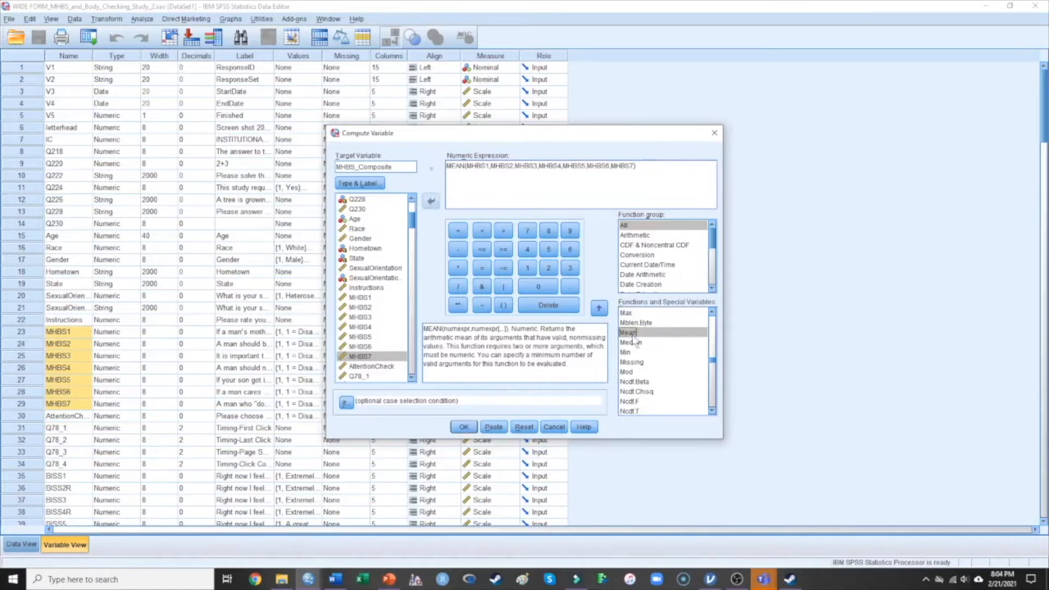
drag(447, 166, 661, 171)
click(467, 166)
click(664, 174)
text(MHBS1+MHBS)
key(BackSpace)
key(BackSpace)
key(BackSpace)
key(BackSpace)
key(BackSpace)
key(BackSpace)
key(BackSpace)
Examine the other available functions and the MHBS1 to MHBS7 items in the variable list.
scroll(646, 352, down, 4)
scroll(647, 355, down, 20)
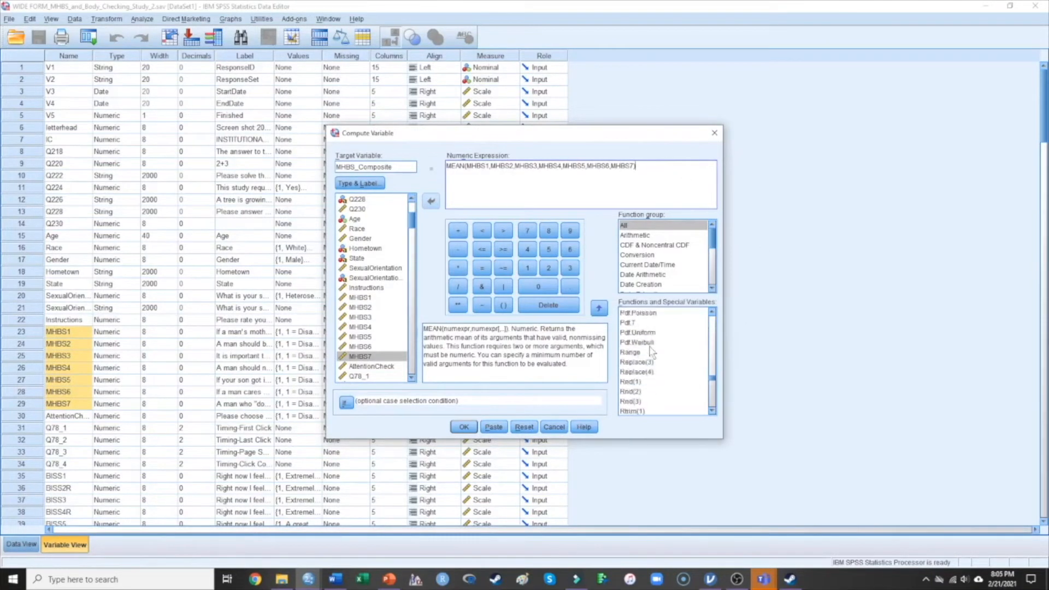
scroll(653, 354, up, 3)
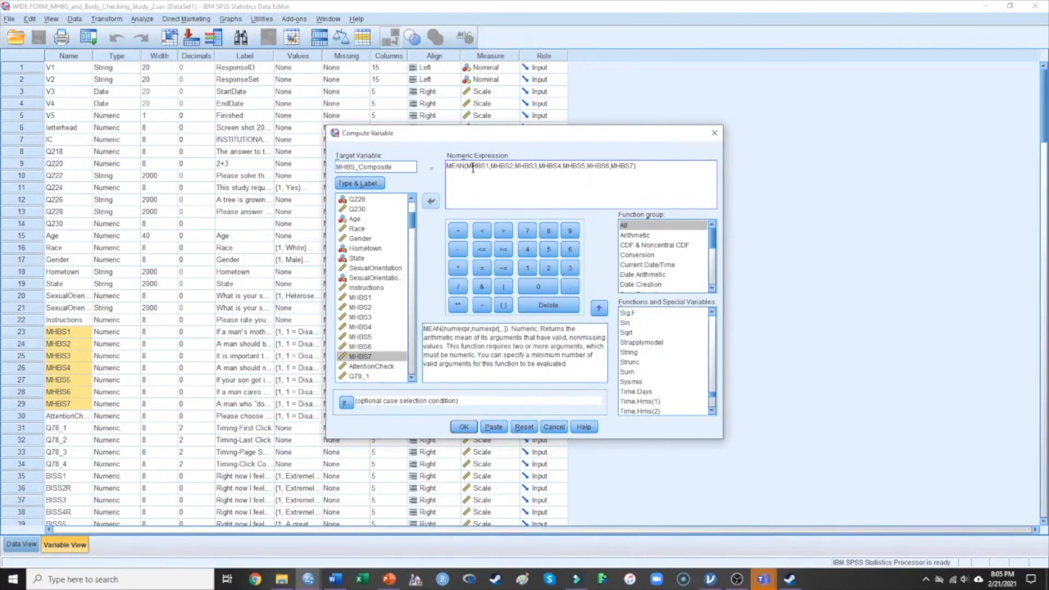
click(370, 298)
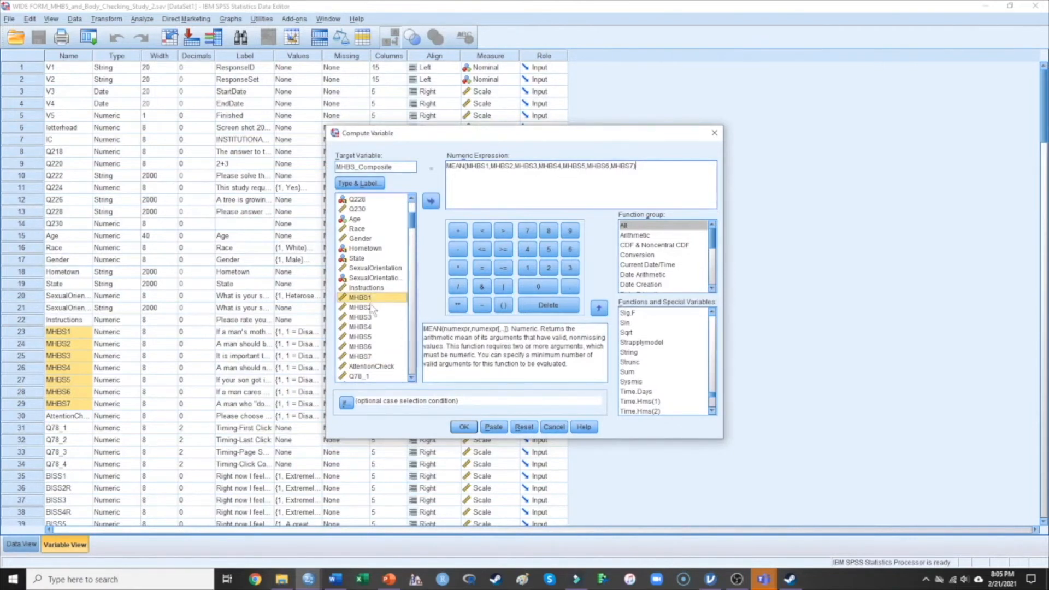
key(Down)
key(Down)
key(Down)
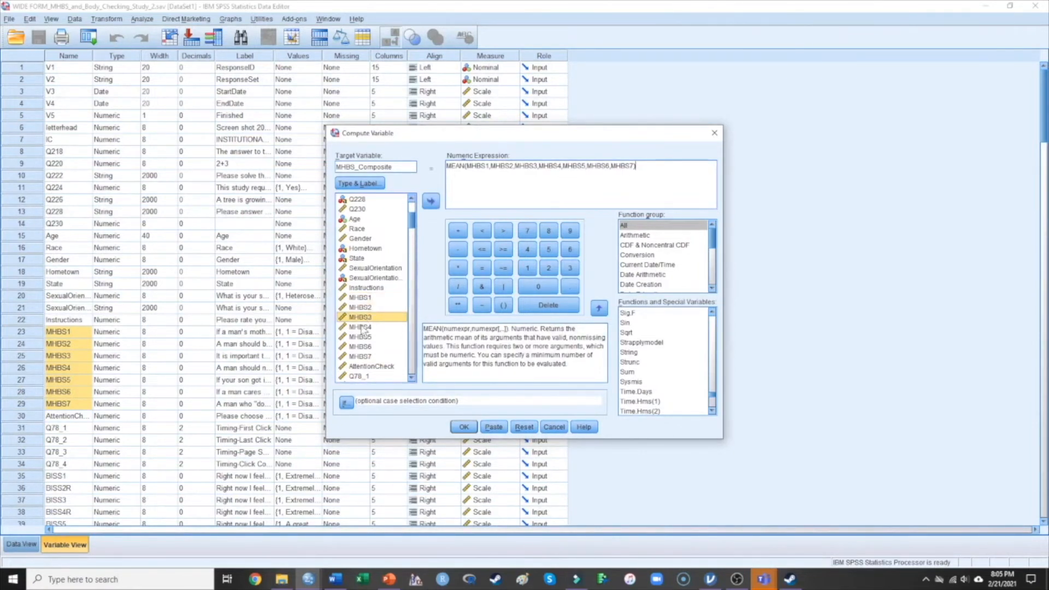
click(371, 356)
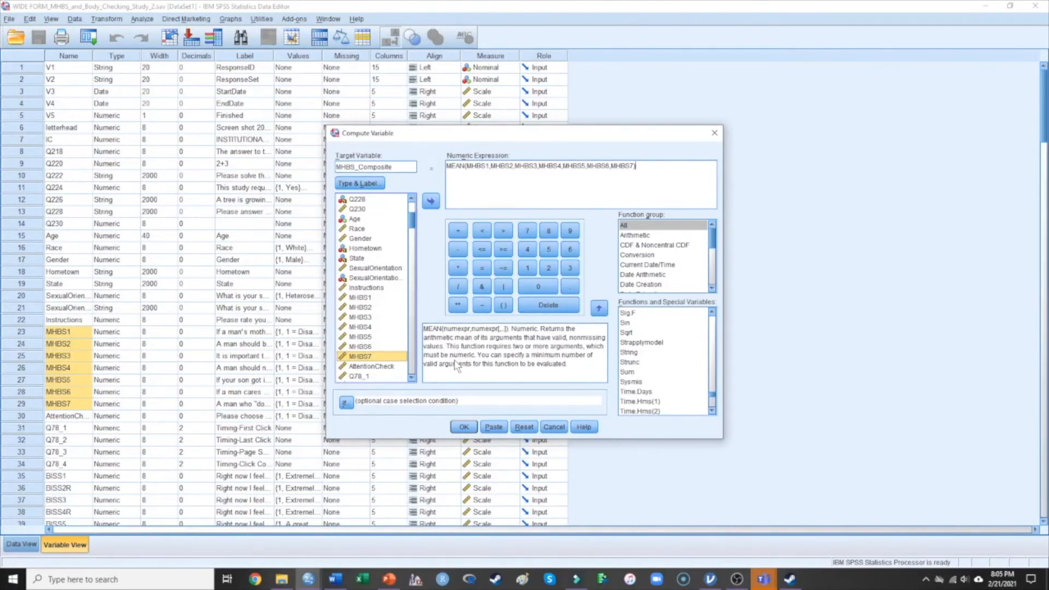
Paste the MHBS_Composite computation into a syntax window and review the items listed in its MEAN function.
click(494, 426)
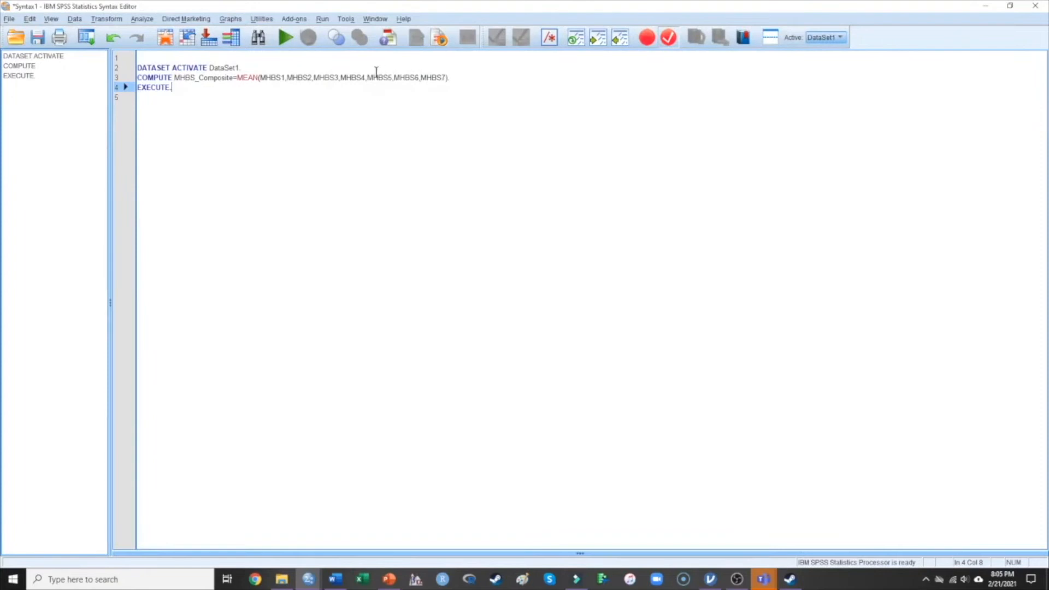
drag(445, 78, 262, 79)
click(241, 91)
key(ctrl+a)
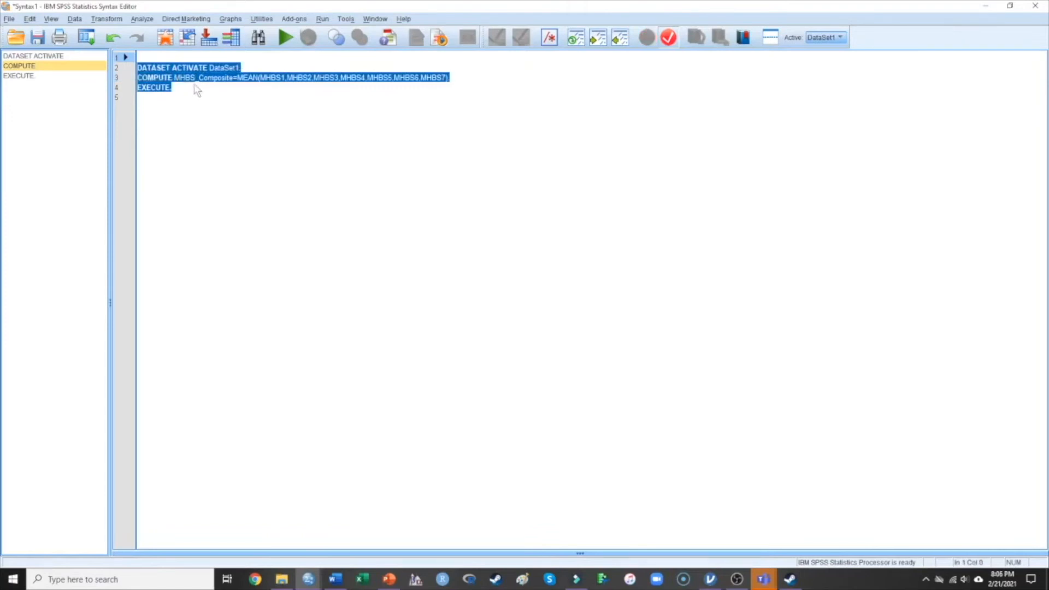
key(Delete)
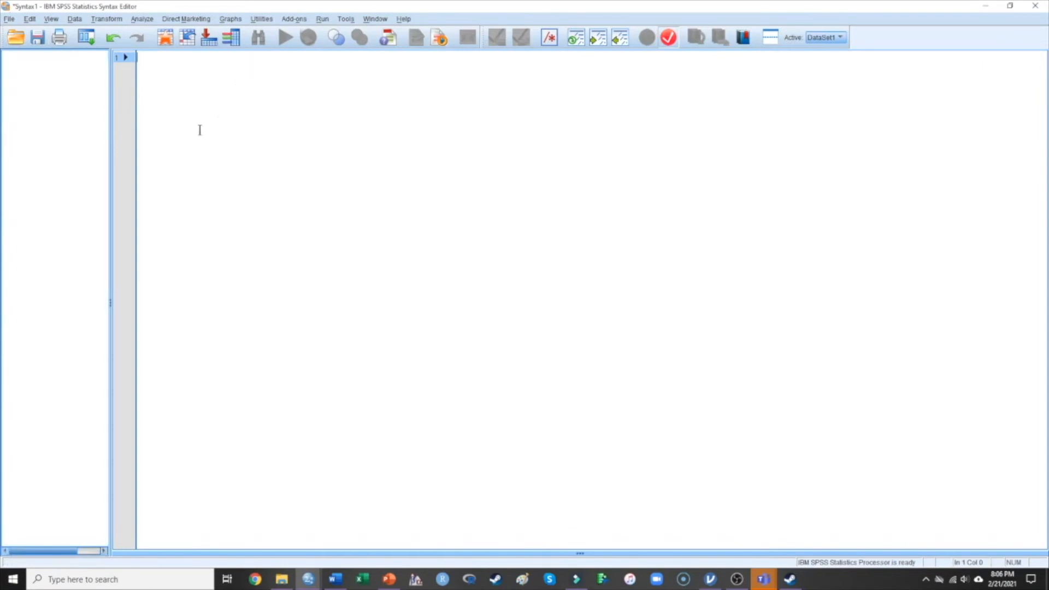
text(DATASET ACTIVATE DataSet1 COMPUTE MHBS_Composite=MEAN(MHBS1,MHBS2,MHBS3,MHBS4,MHBS5,MHBS6,MHBS7). EXECUTE.)
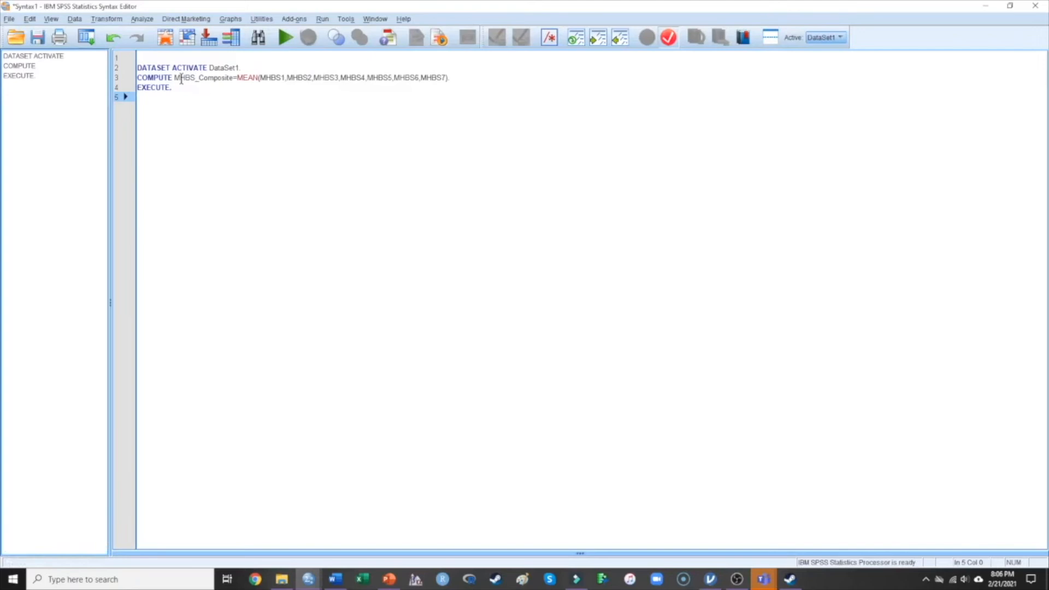
Run the complete syntax, from DATASET ACTIVATE through EXECUTE, to compute MHBS_Composite.
drag(231, 100, 141, 65)
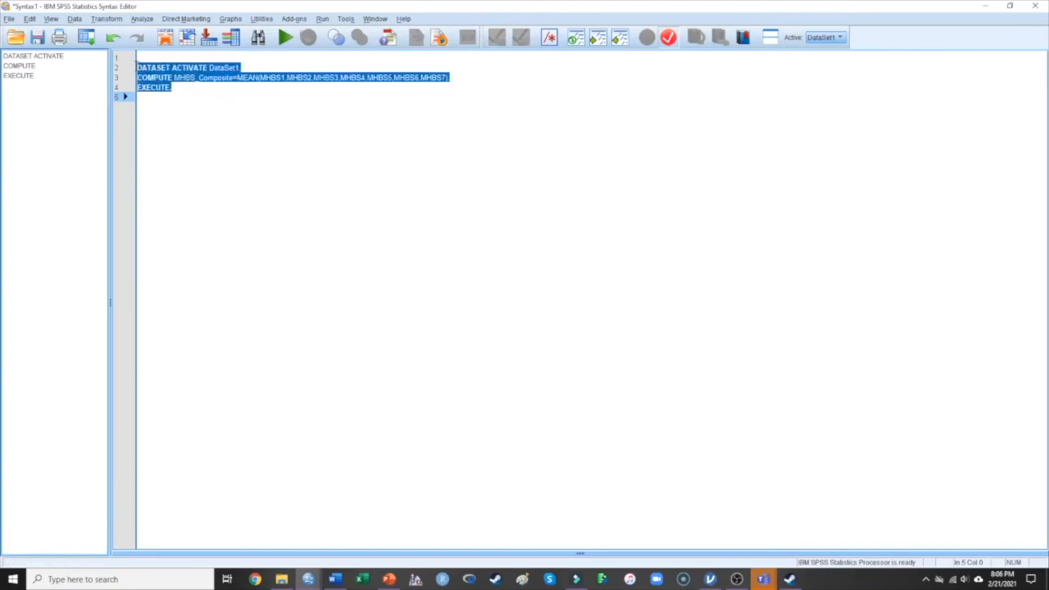
click(285, 37)
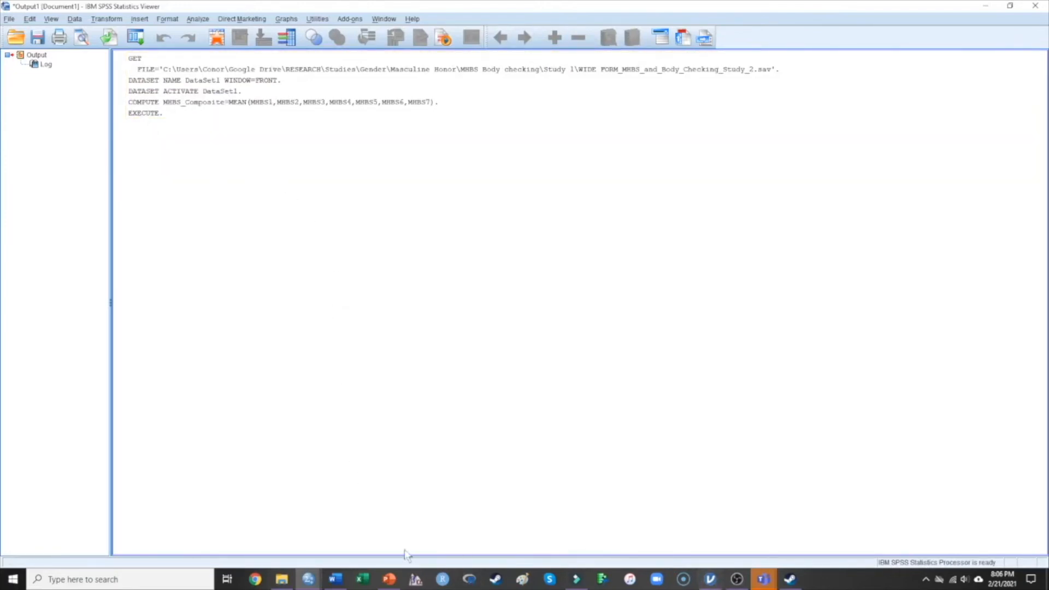
Return to the data editor, widen the Name column and select the new MHBS_Composite variable at the end of the variable list.
mouse_move(309, 579)
click(321, 542)
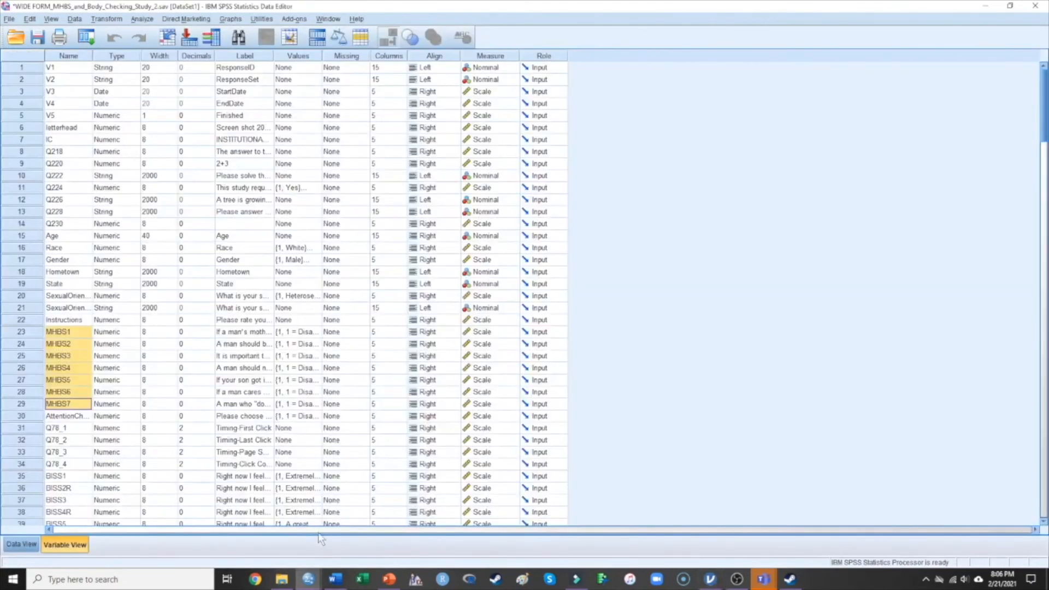
scroll(257, 344, down, 20)
scroll(257, 344, down, 20)
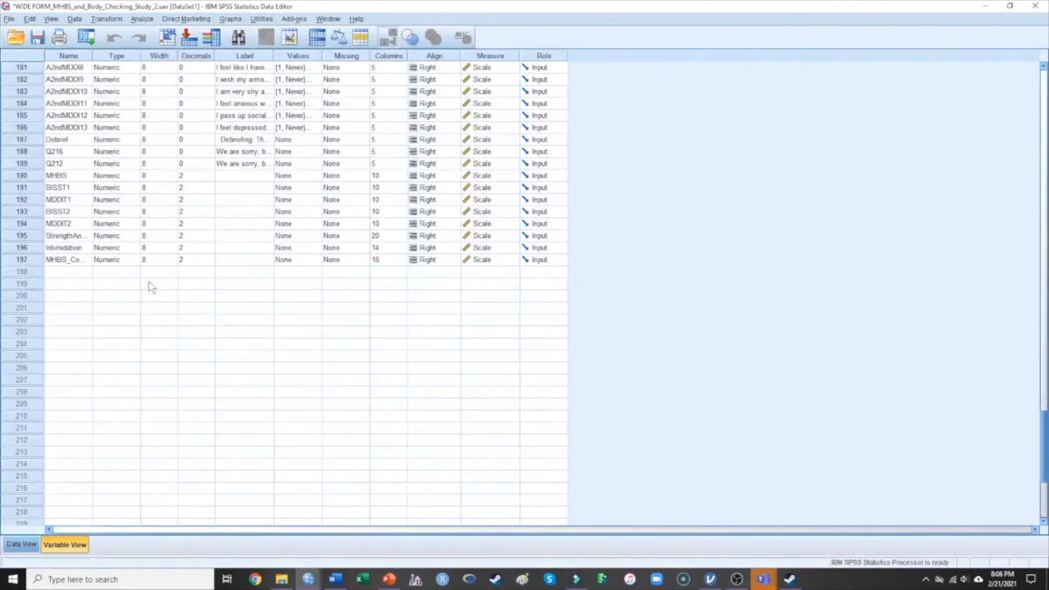
drag(93, 57, 162, 57)
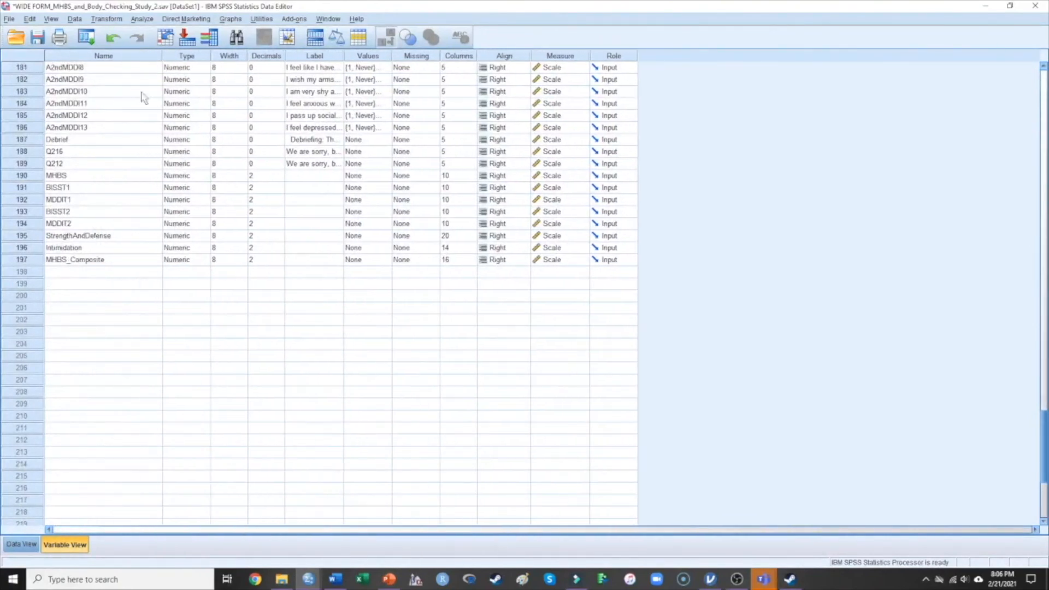
click(106, 260)
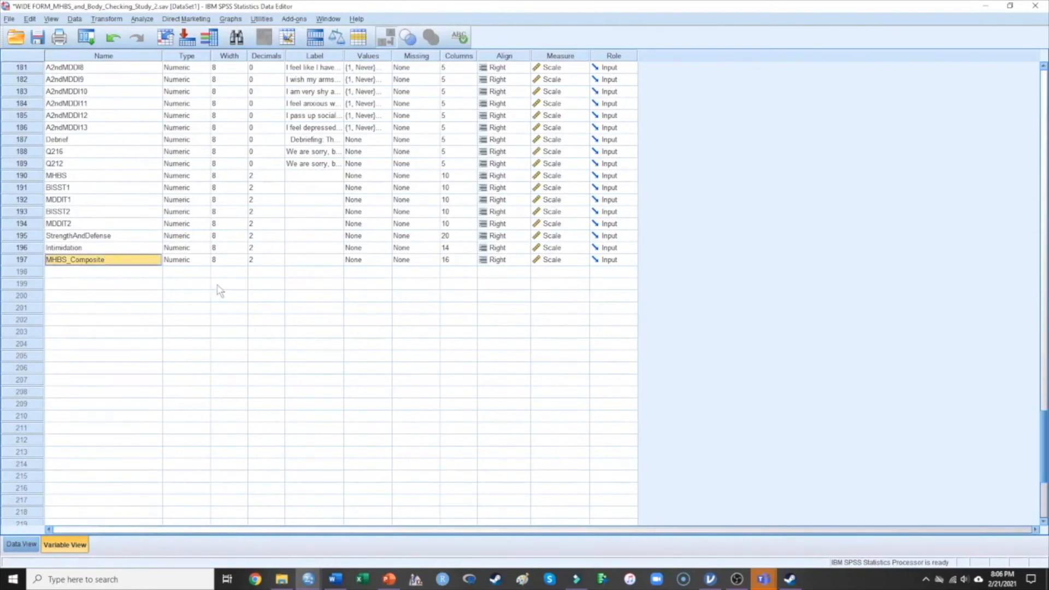